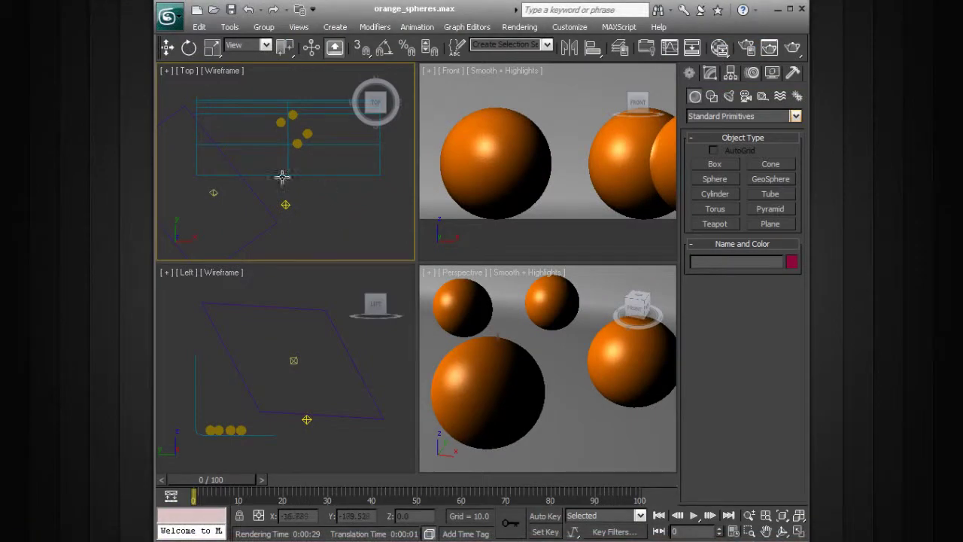
- Open an ActiveShade preview of the Top viewport, close it, and open one of the Perspective viewport instead
mouse_move(286, 201)
middle_mouse_down()
mouse_move(288, 209)
mouse_move(281, 197)
mouse_move(292, 190)
middle_mouse_up()
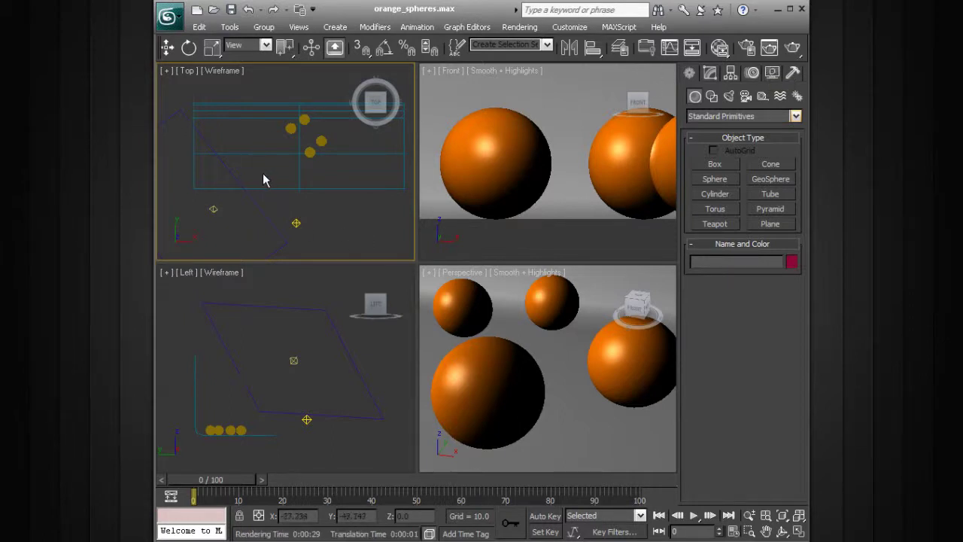
left_click(792, 49)
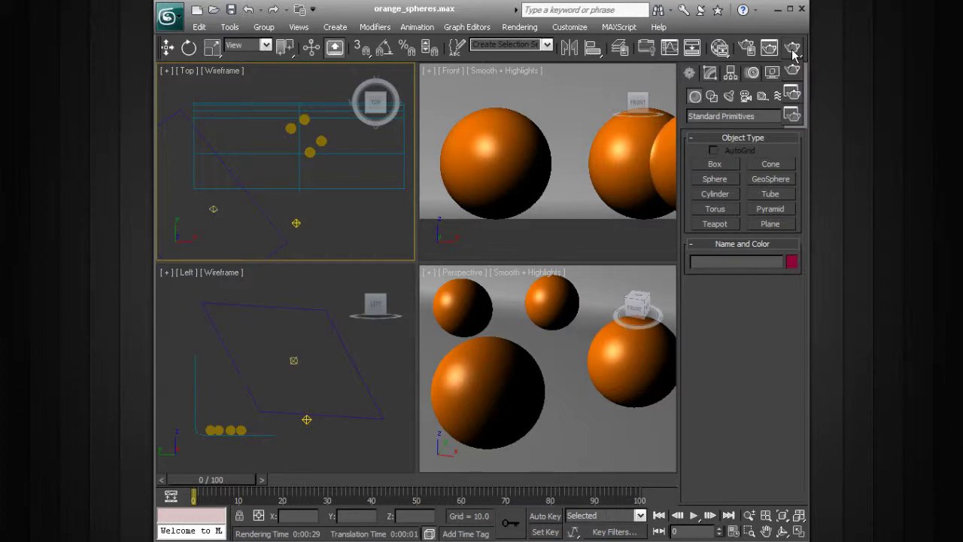
left_click_drag(794, 61, 797, 94)
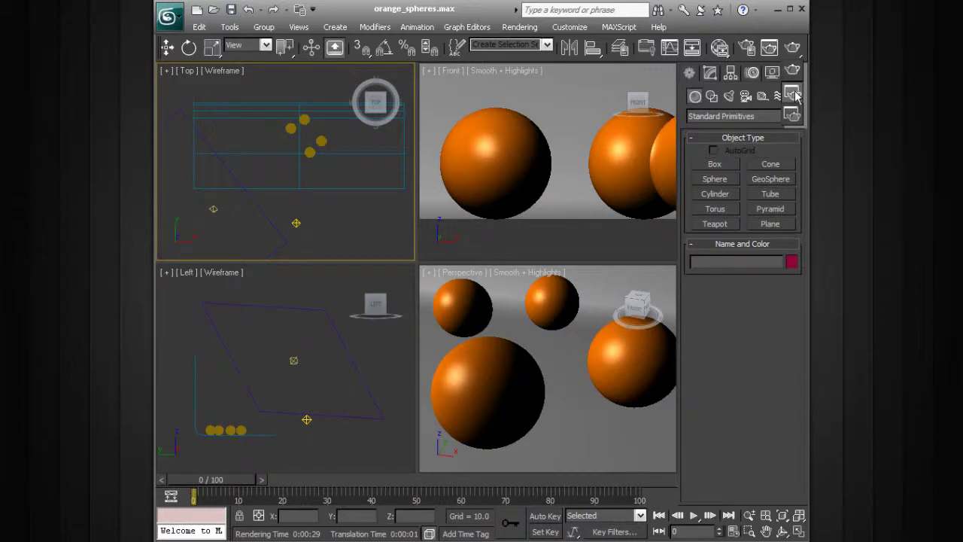
left_click_drag(796, 103, 797, 118)
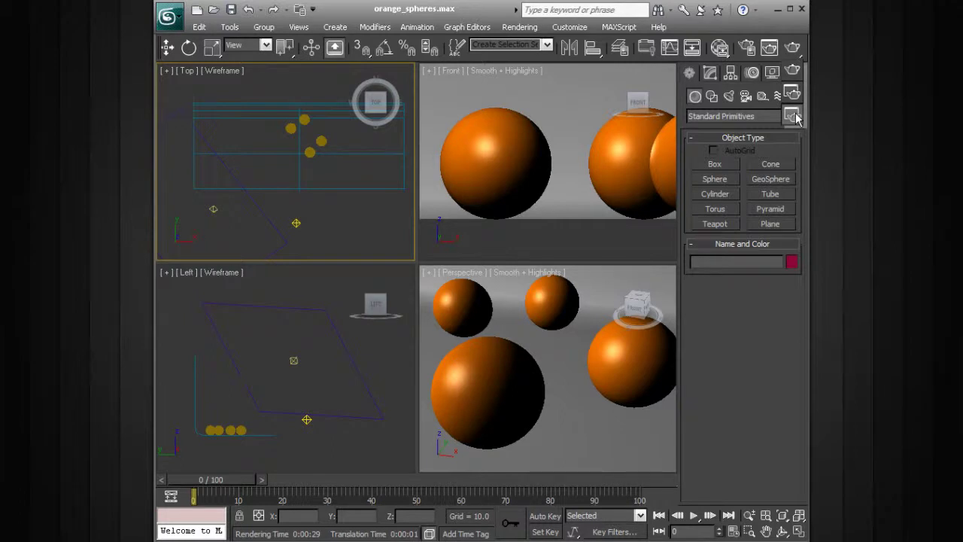
left_click_drag(797, 118, 797, 118)
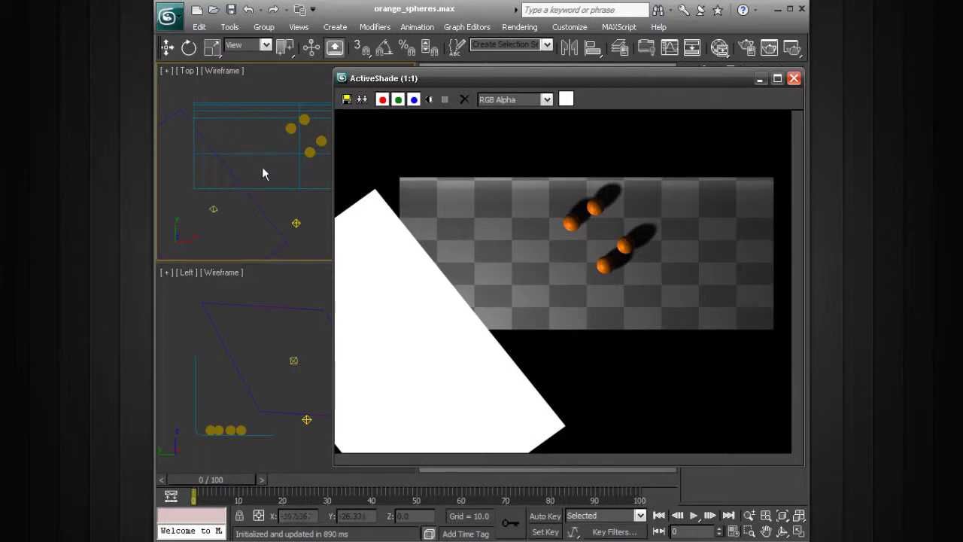
left_click(794, 80)
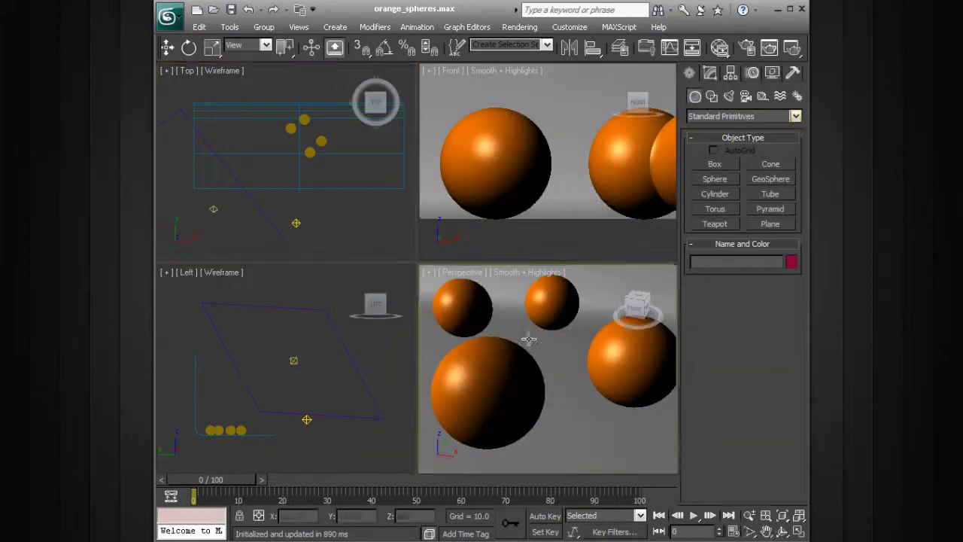
left_click(793, 48)
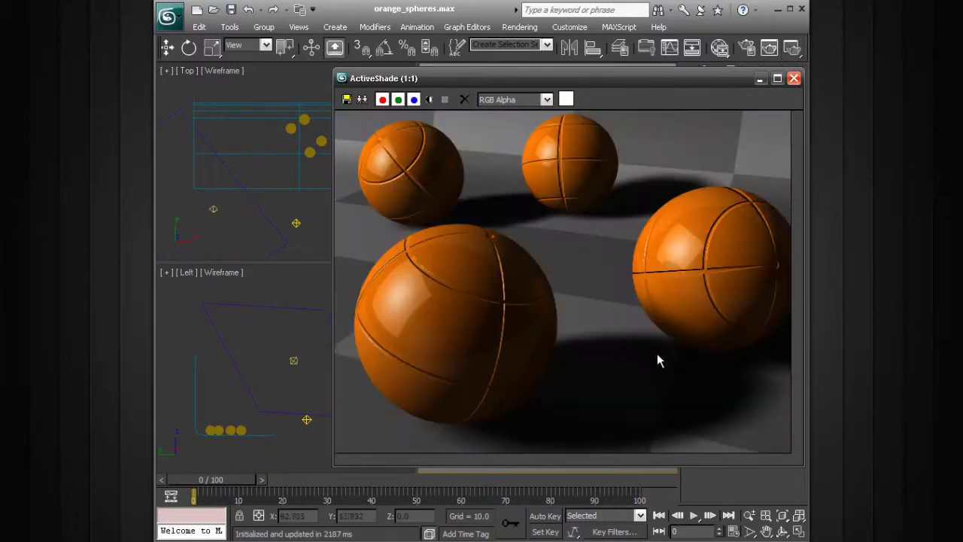
- Select the mr Area Omni light and move it in the Top viewport to about X 31, Y 58
left_click(214, 209)
middle_click_drag(276, 203, 238, 197)
scroll(255, 201, "down", 2)
left_click_drag(254, 201, 251, 198)
key("w")
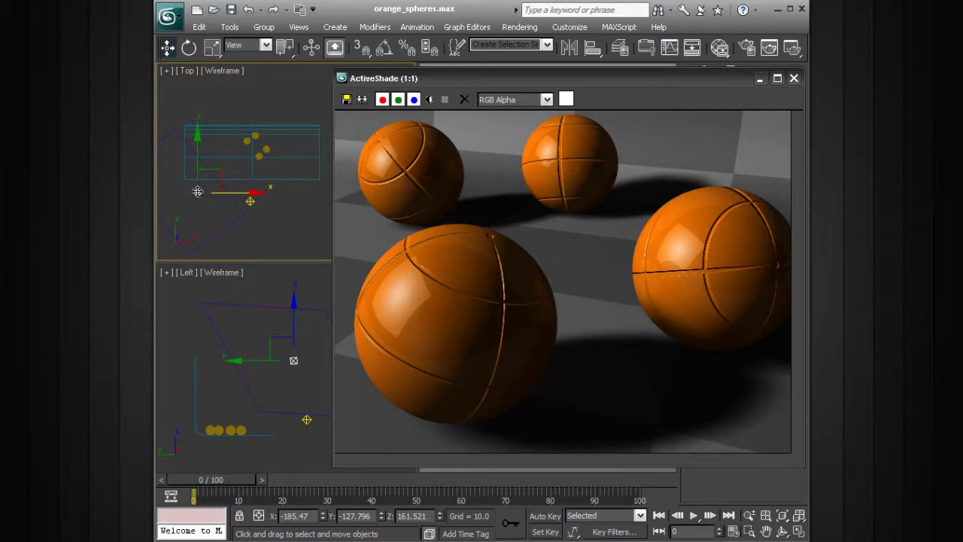
left_click_drag(197, 192, 303, 202)
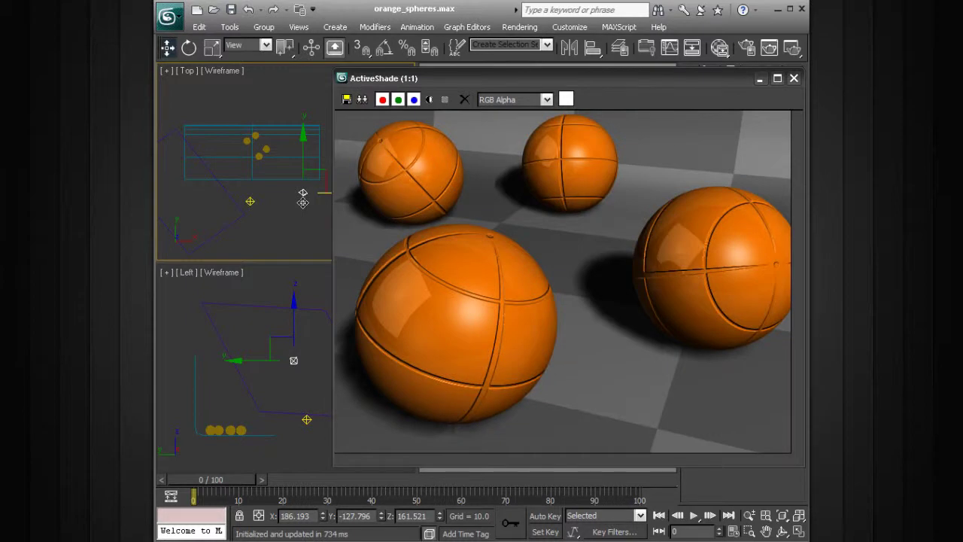
left_click_drag(303, 201, 258, 192)
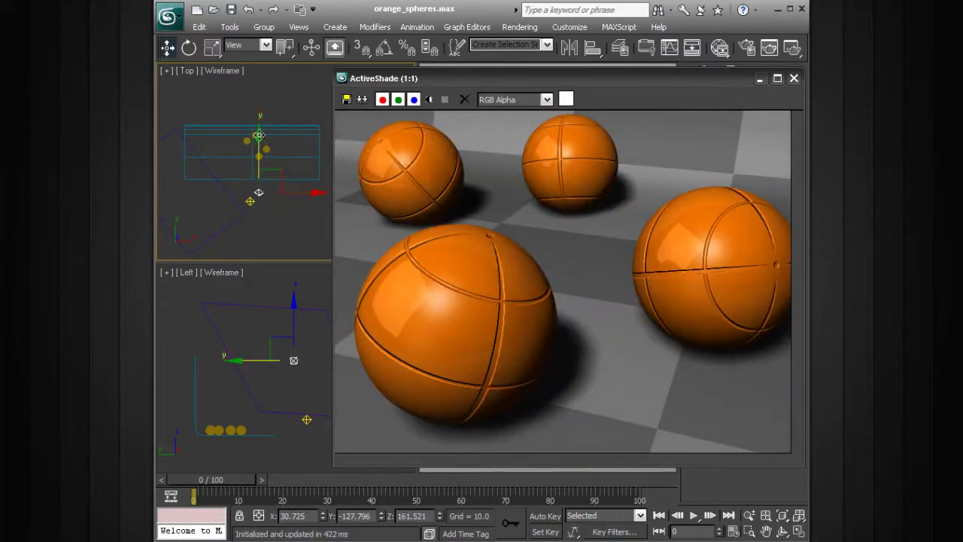
left_click_drag(259, 135, 258, 82)
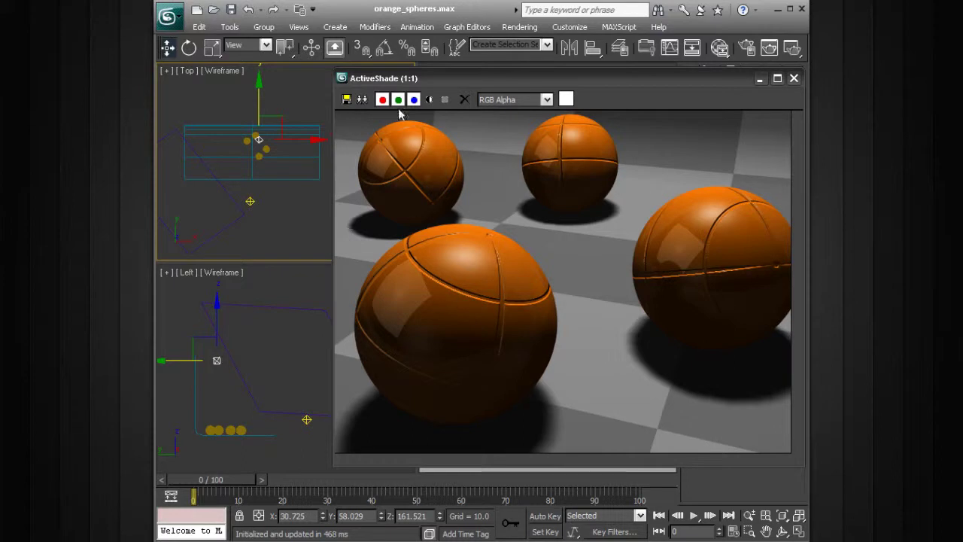
- Shift the omni light back and forth along X, and place it at about X -74, Y -40
left_click_drag(314, 140, 279, 141)
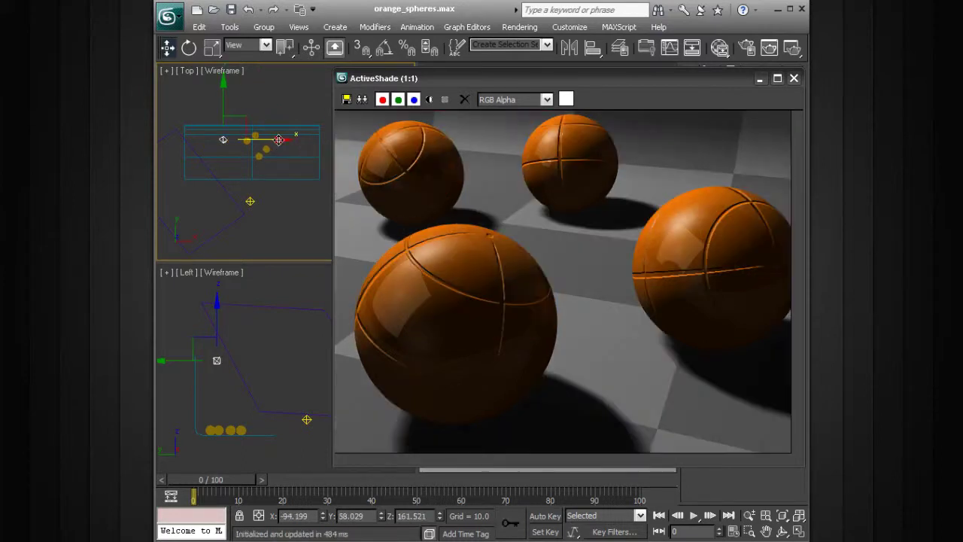
left_click_drag(279, 140, 354, 141)
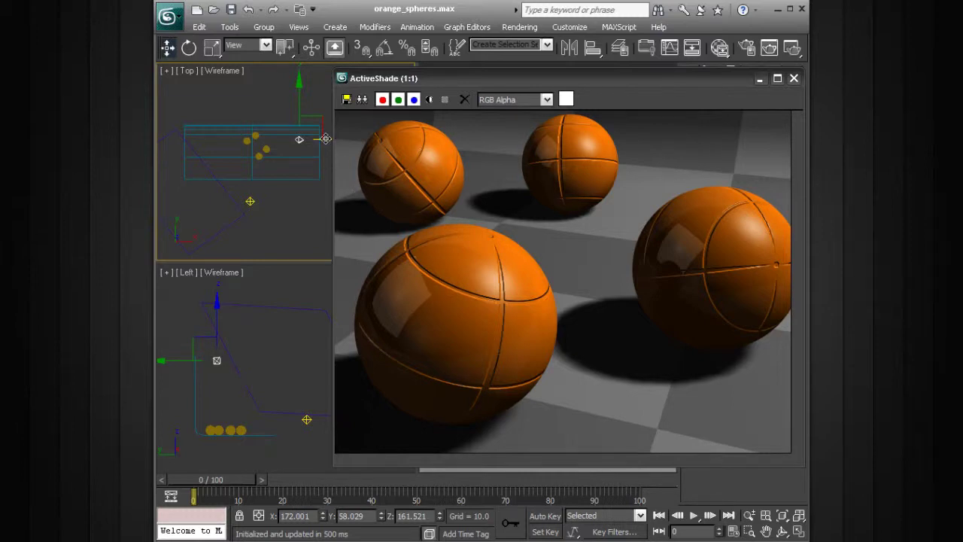
left_click_drag(325, 139, 256, 138)
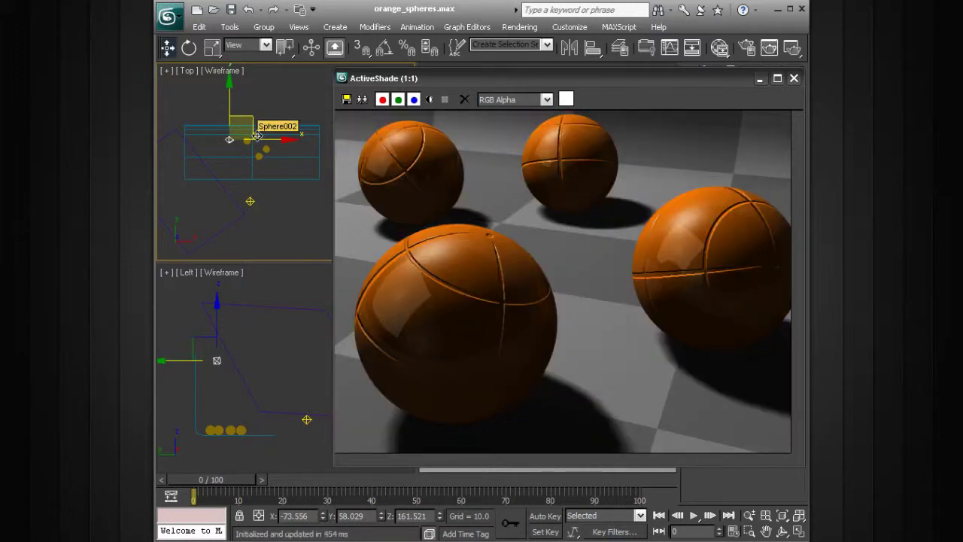
left_click_drag(229, 80, 256, 166)
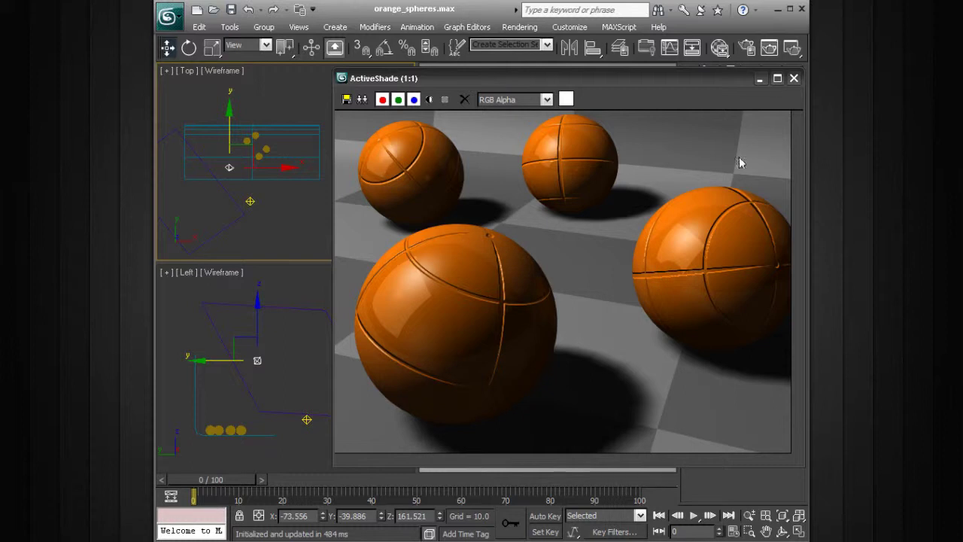
- Close the floating ActiveShade window and switch the Perspective viewport to an embedded ActiveShade view
left_click(793, 78)
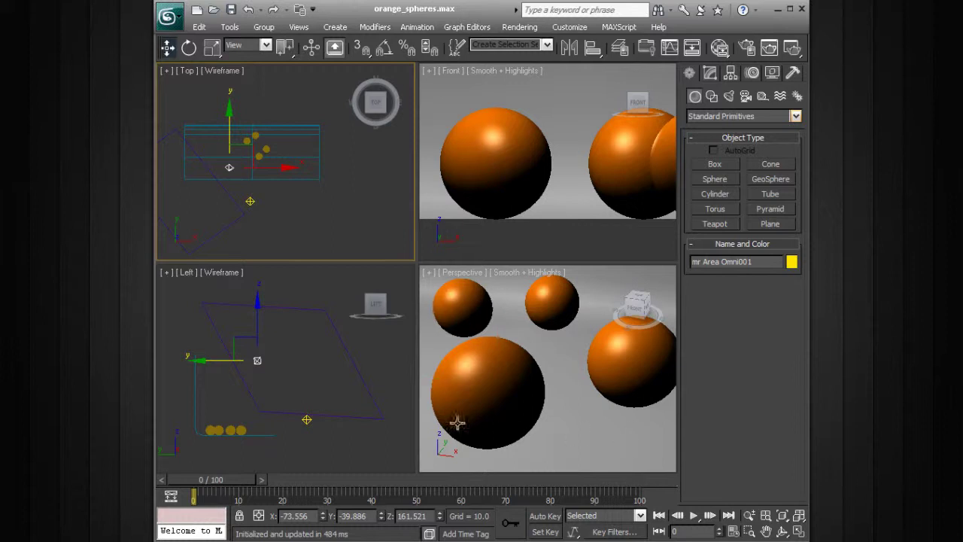
left_click(491, 324)
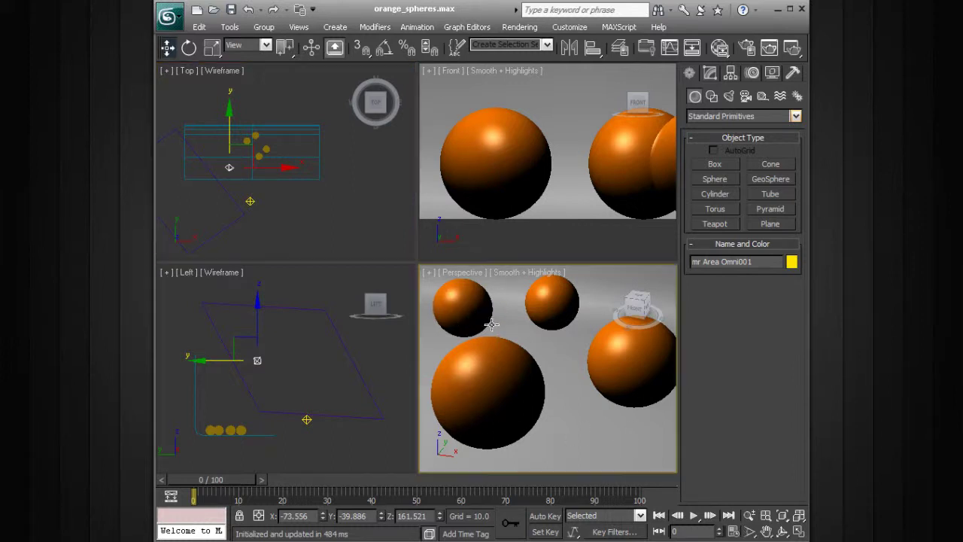
left_click(462, 273)
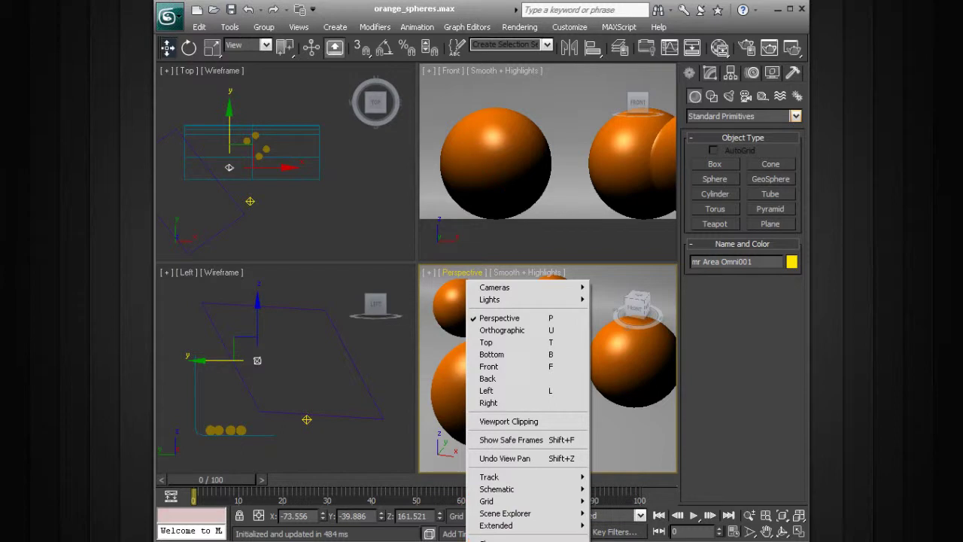
left_click(497, 541)
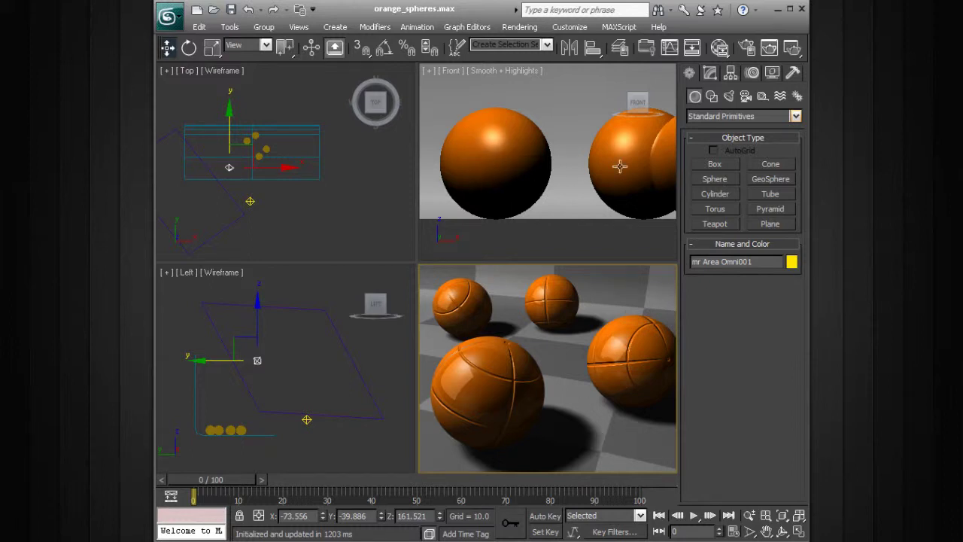
- Raise Sphere001 in the Front viewport to about Z 13
left_click(520, 168)
left_click_drag(497, 109, 497, 13)
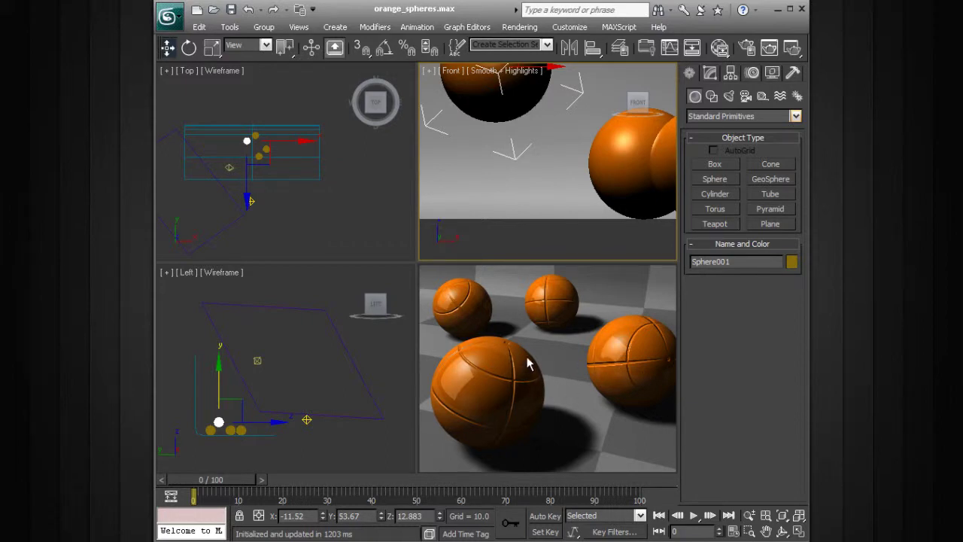
- Reselect the omni light and move it in the Top viewport, ending at about X -83, Y -52
left_click(230, 167)
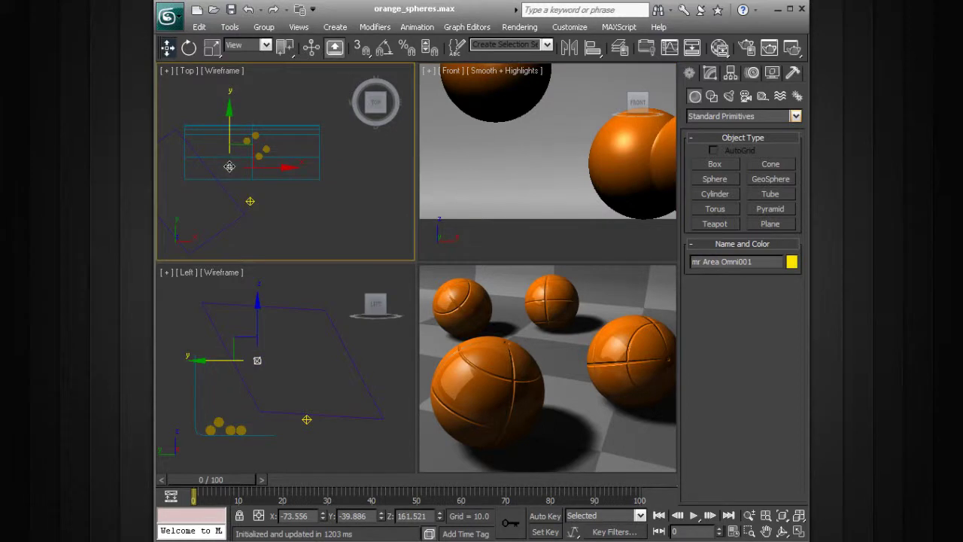
left_click_drag(229, 166, 231, 171)
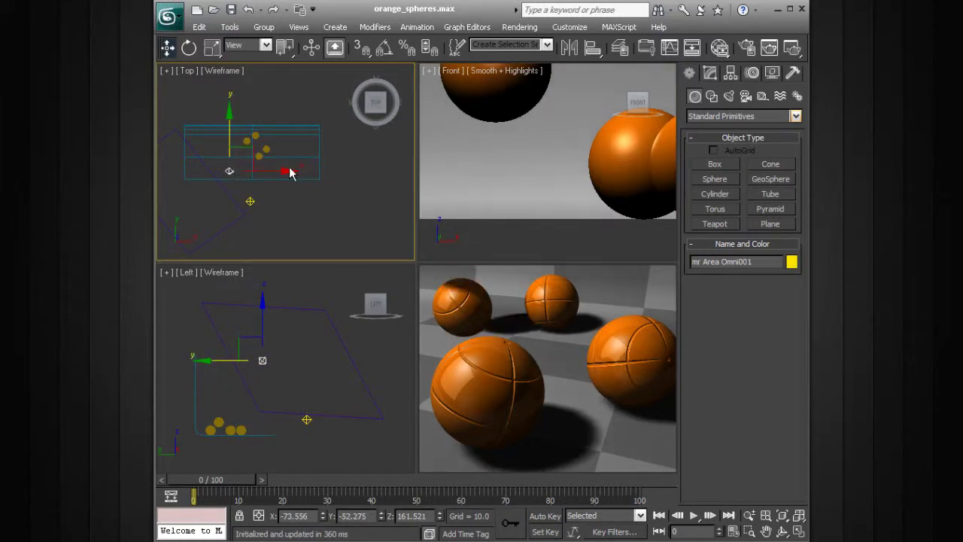
left_click(319, 167)
left_click(230, 171)
left_click_drag(286, 170, 337, 171)
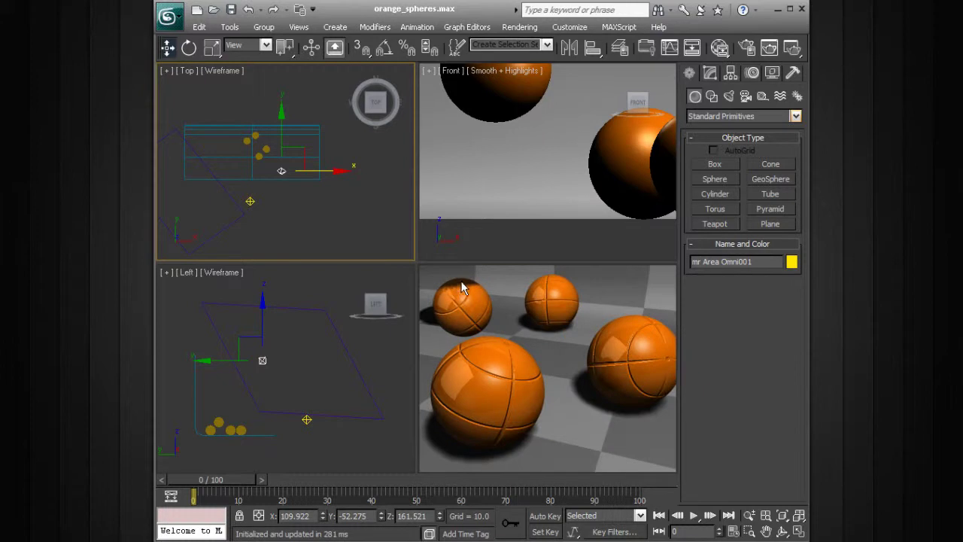
left_click_drag(358, 216, 320, 216)
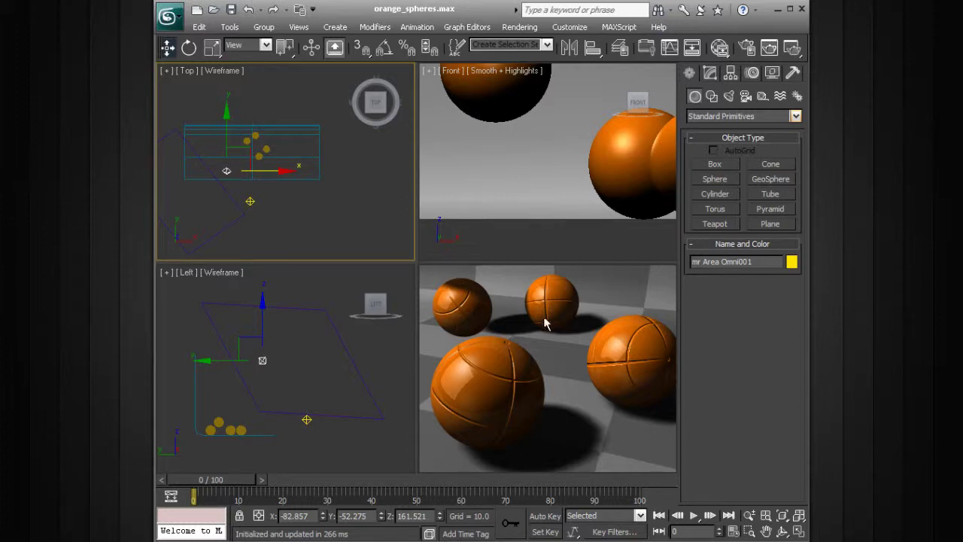
- Close the embedded ActiveShade view and reopen it in the Perspective viewport to refresh the moved geometry
right_click(490, 305)
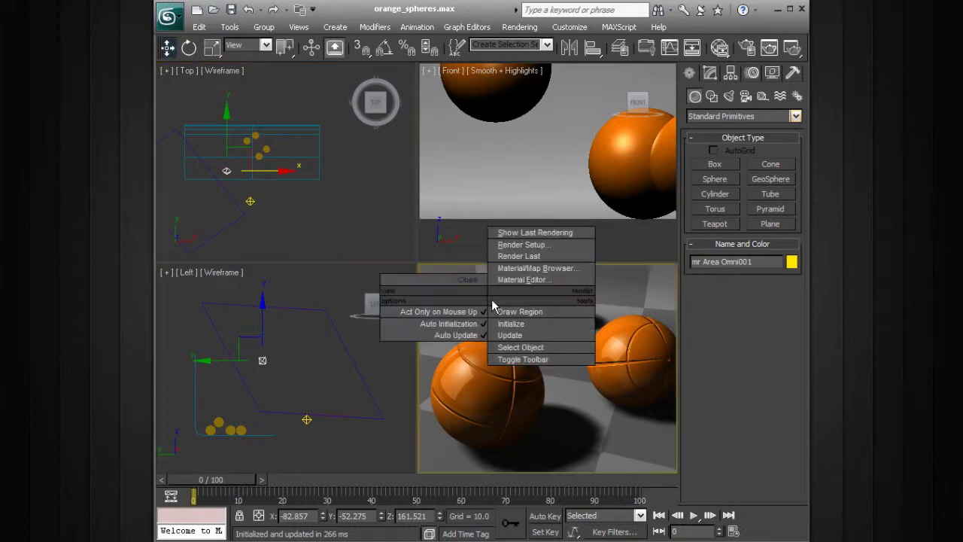
left_click(447, 279)
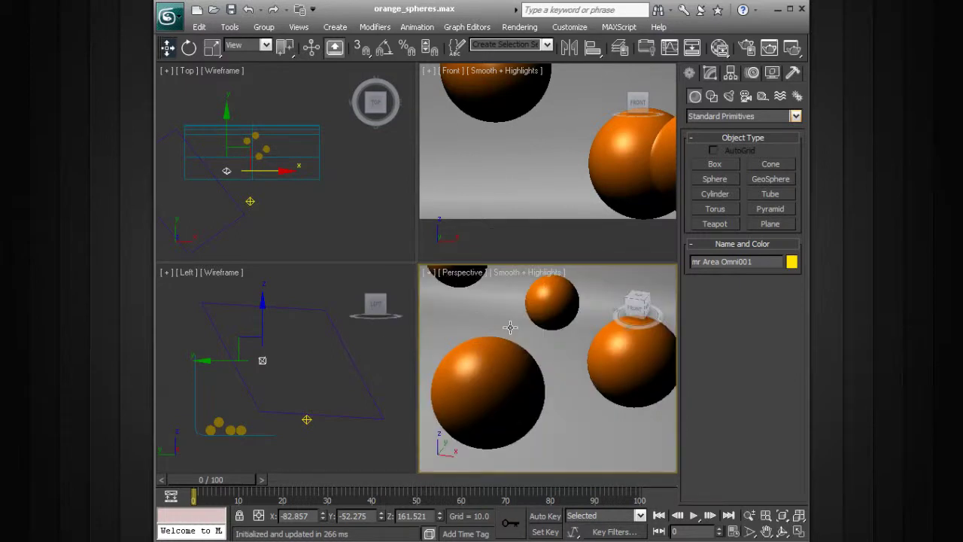
left_click(464, 274)
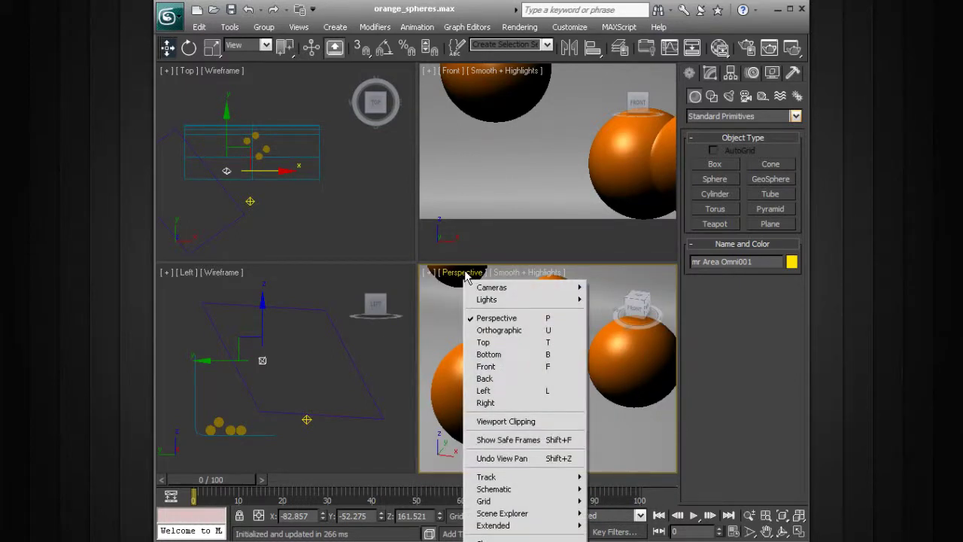
left_click(497, 541)
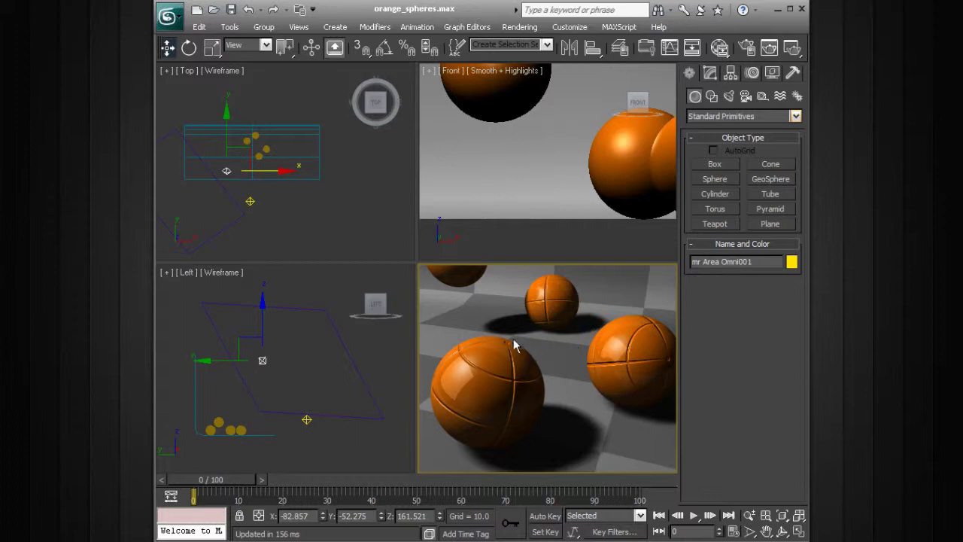
- Draw an ActiveShade update region over the lower part of the front-right sphere and its shadow
right_click(496, 308)
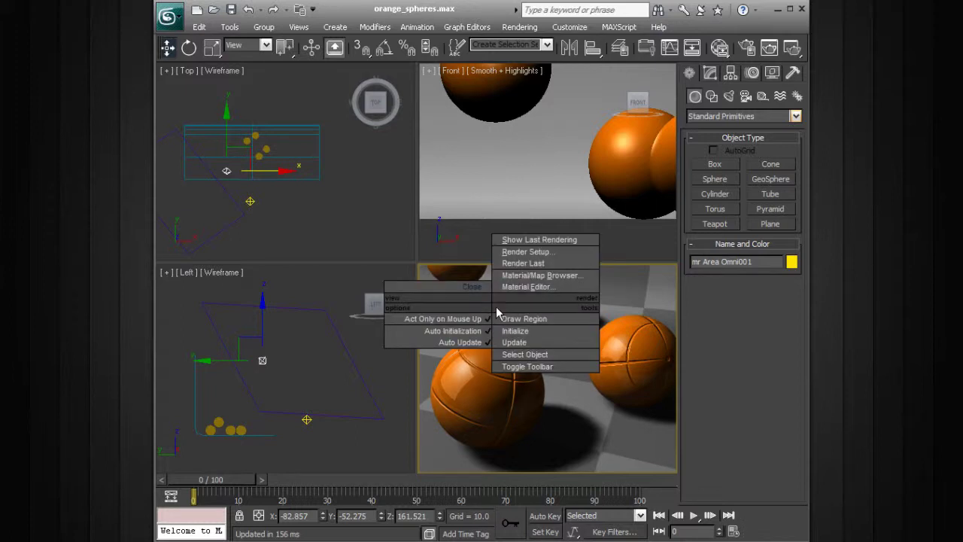
left_click(561, 320)
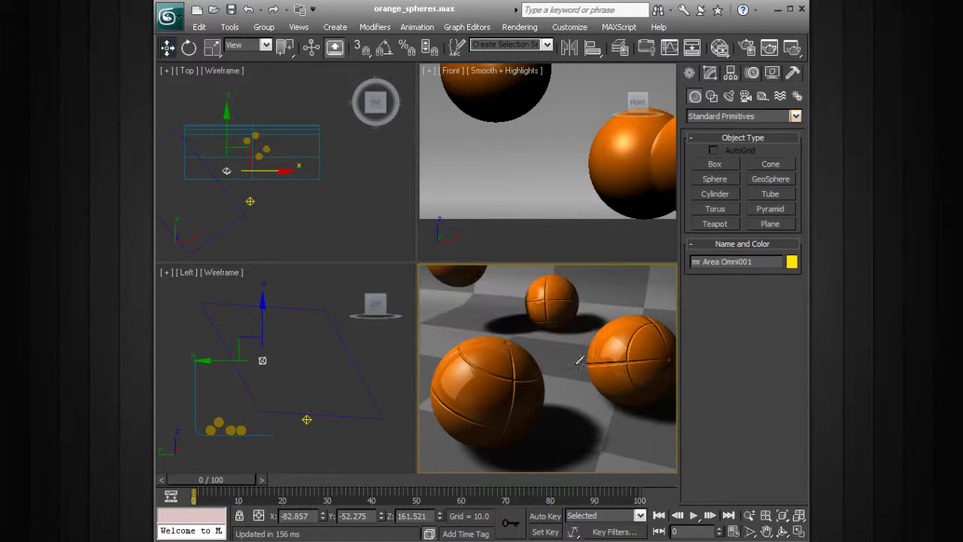
left_click_drag(575, 358, 655, 427)
- Move the omni light in the Top viewport to about X -120, Y 81 with the ActiveShade region active
left_click_drag(285, 174, 358, 176)
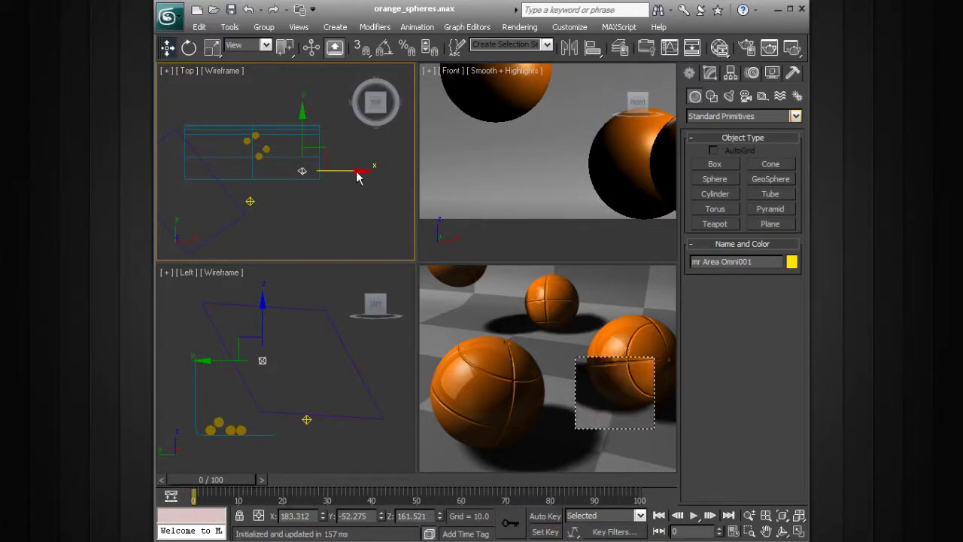
left_click_drag(356, 171, 271, 172)
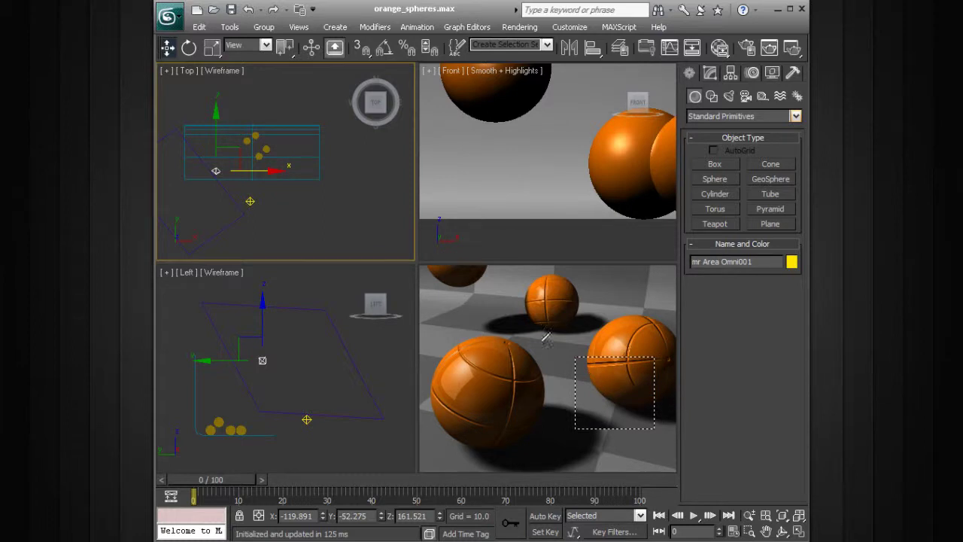
left_click_drag(217, 115, 213, 77)
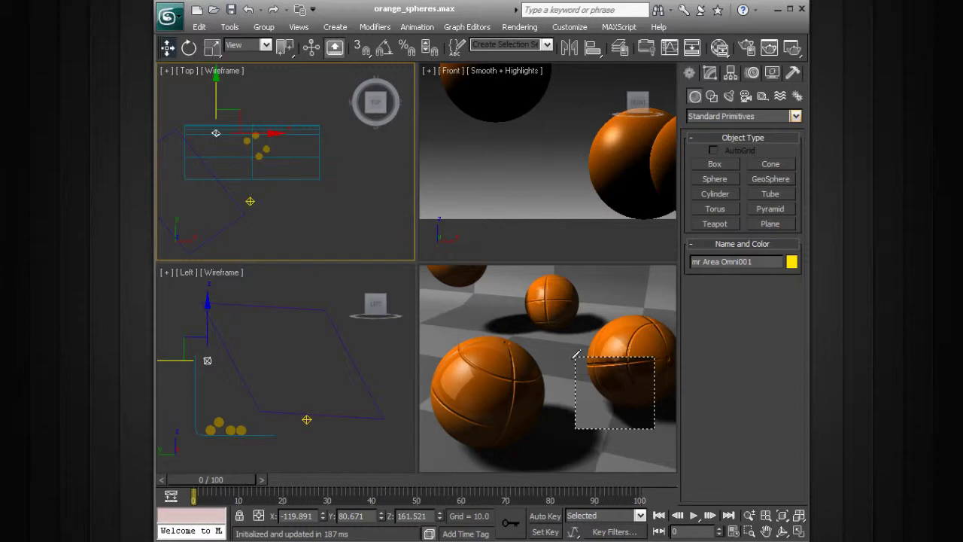
- Clear the drawn region from the ActiveShade view
right_click(558, 354)
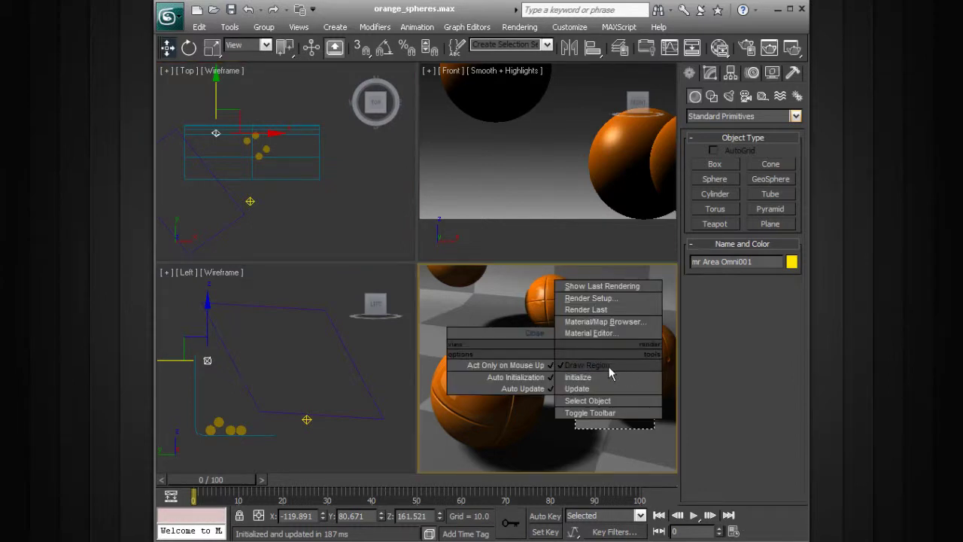
left_click(515, 303)
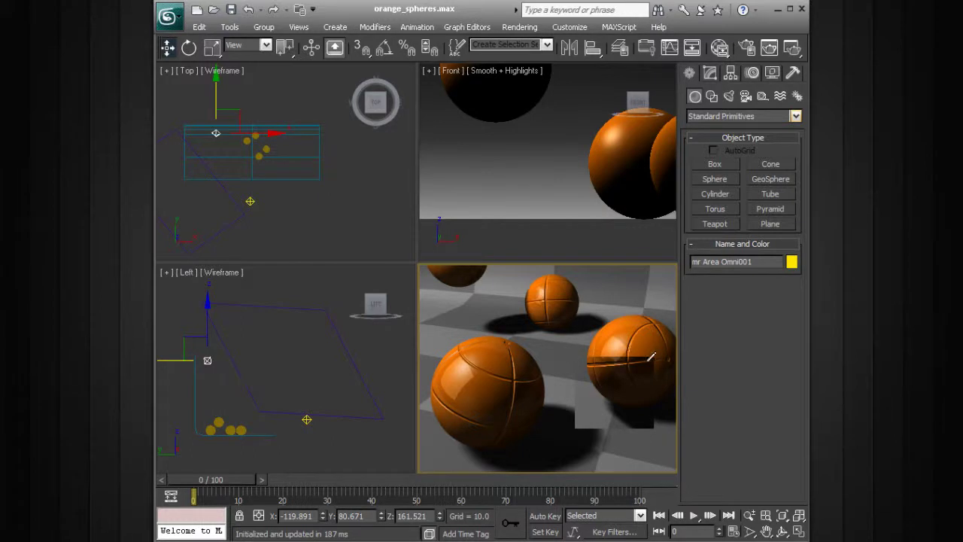
- Move the omni light in the Top viewport to about X 84, Y -7, and clear the ActiveShade region
left_click_drag(277, 133, 331, 134)
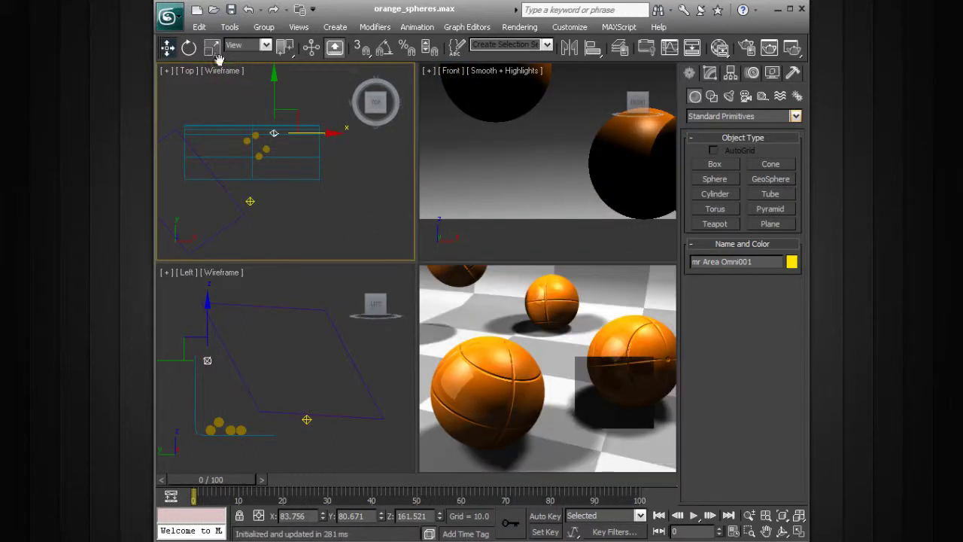
left_click_drag(275, 73, 278, 98)
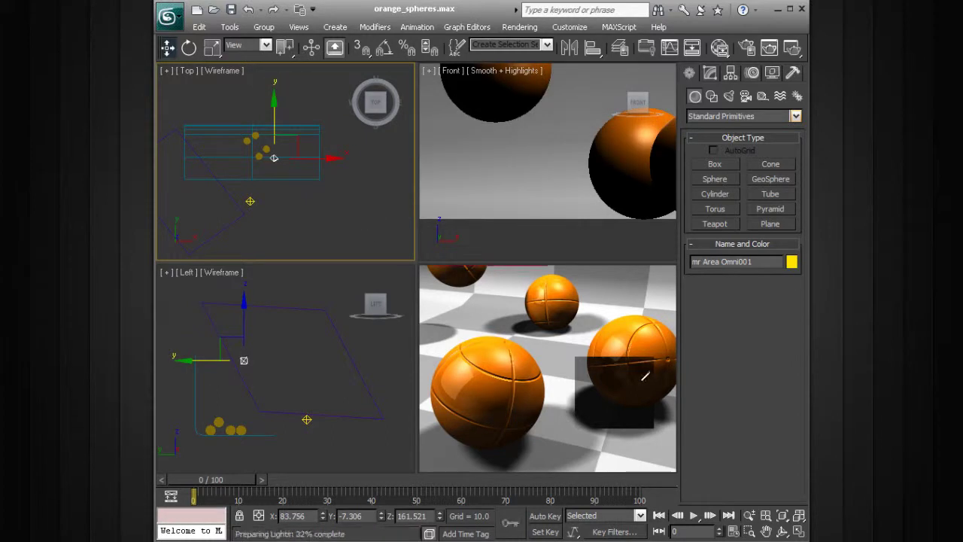
left_click(620, 343)
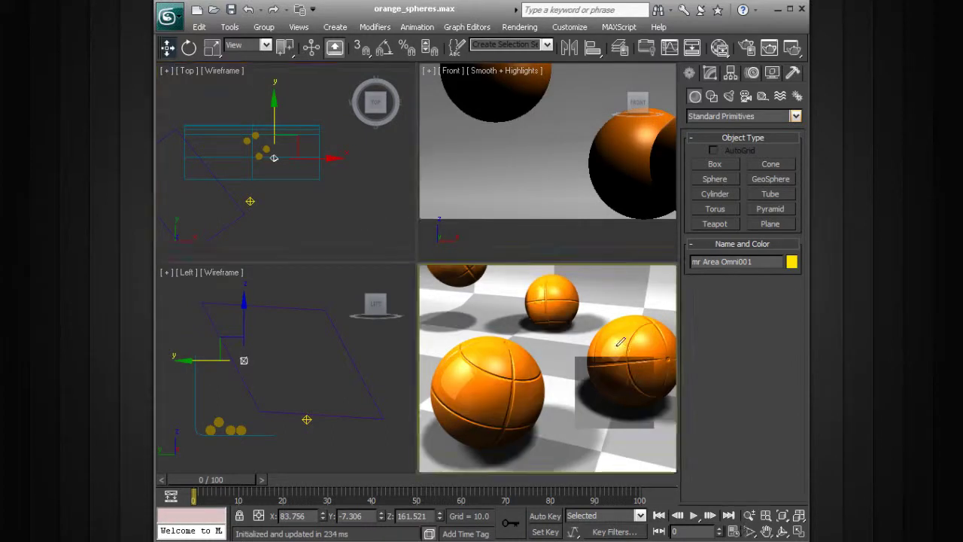
- Turn off Draw Region in the ActiveShade view and move the omni light in the Top viewport to about X 77, Y 63
right_click(560, 351)
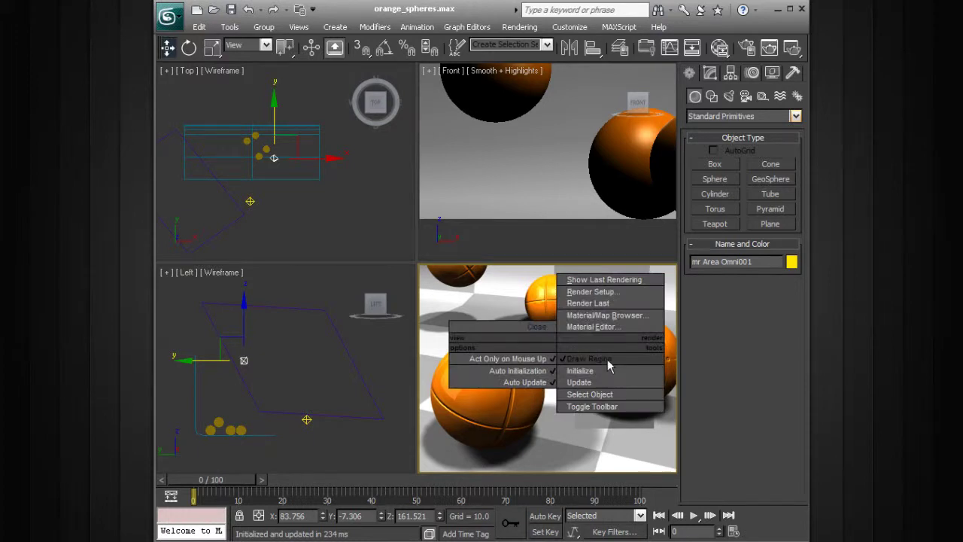
left_click(603, 365)
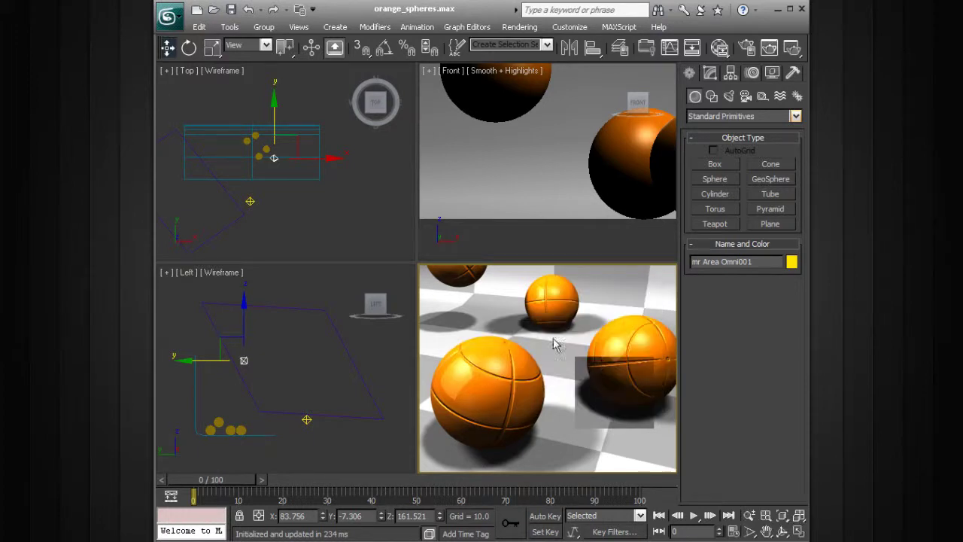
mouse_move(333, 159)
left_mouse_down()
mouse_move(252, 157)
mouse_move(316, 160)
left_mouse_up()
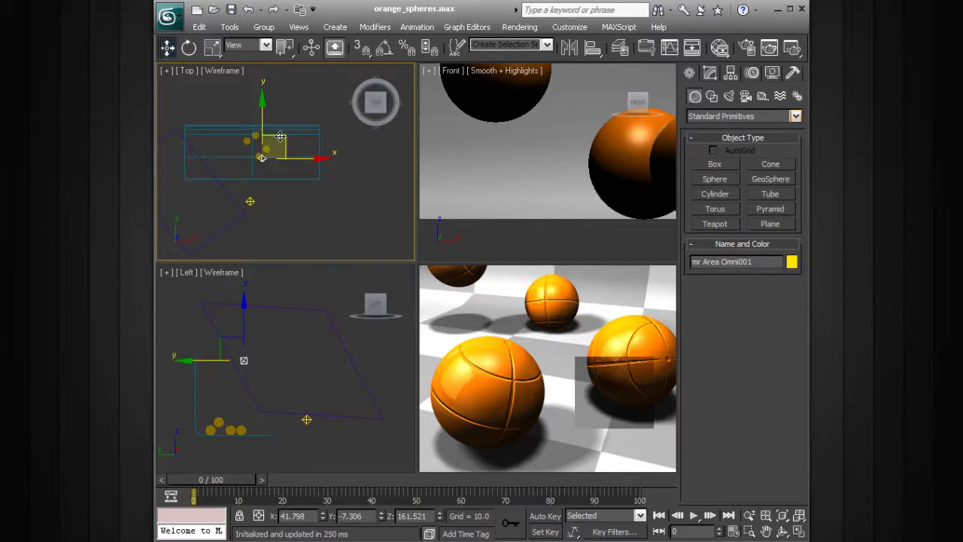
left_click_drag(282, 147, 293, 126)
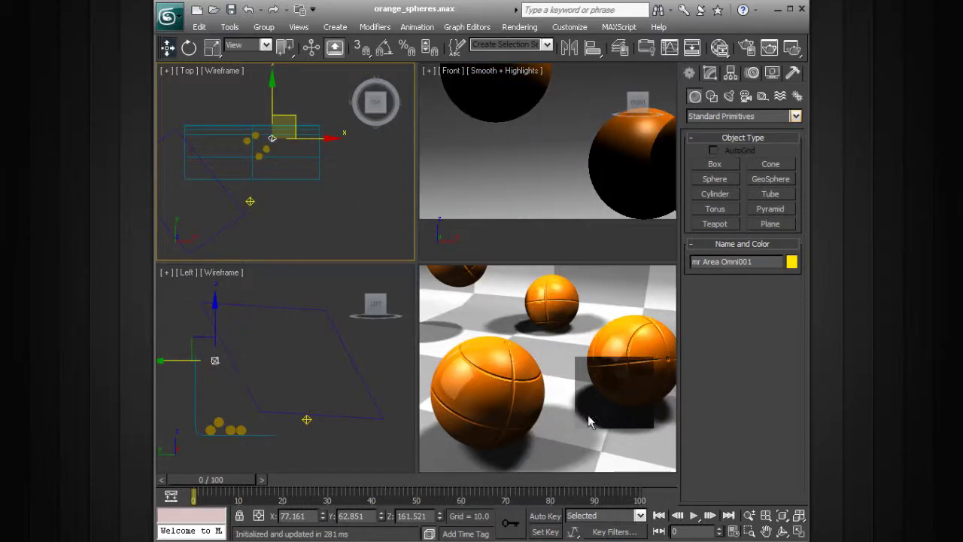
- Close and reopen ActiveShade in the Perspective viewport, and move the omni light along X to about -118 in the Top viewport
right_click(552, 345)
left_click(521, 324)
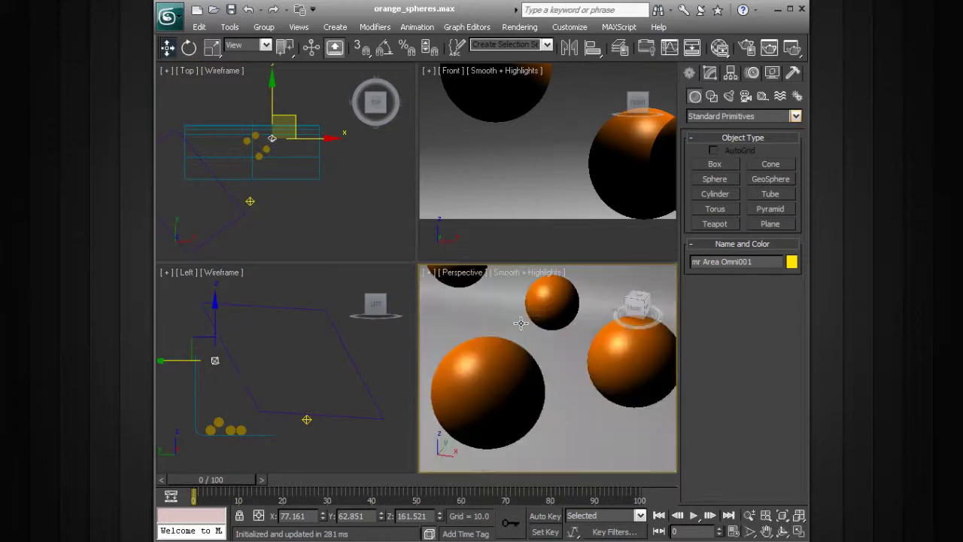
left_click(473, 278)
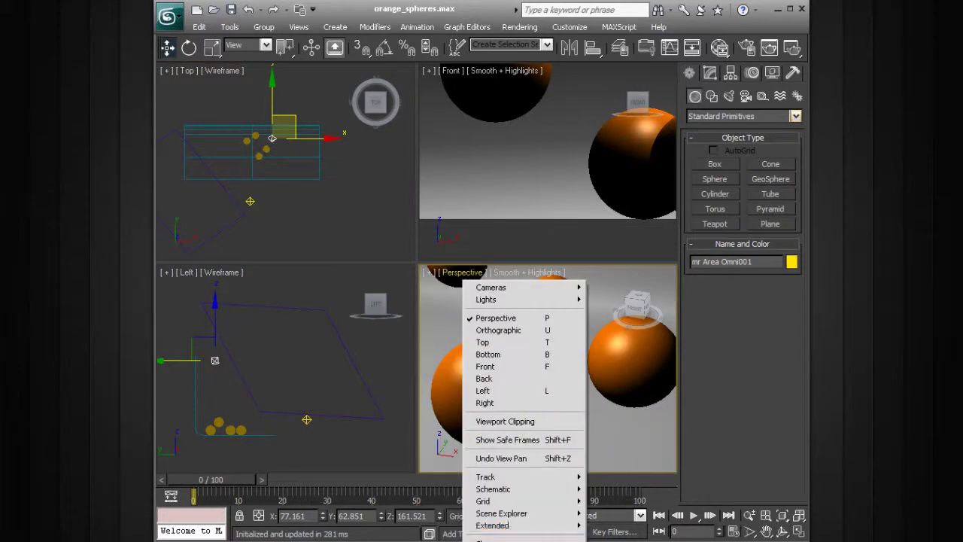
left_click(532, 380)
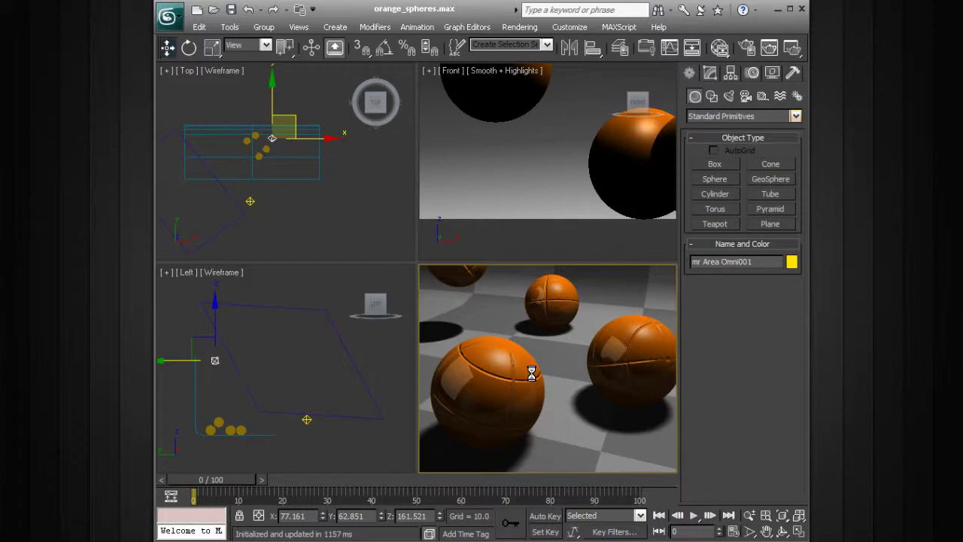
left_click_drag(332, 145, 274, 147)
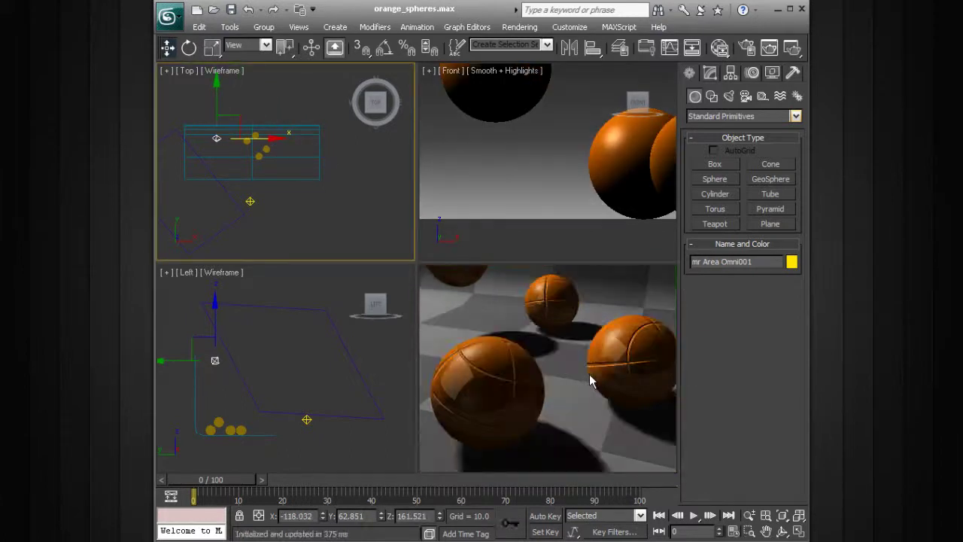